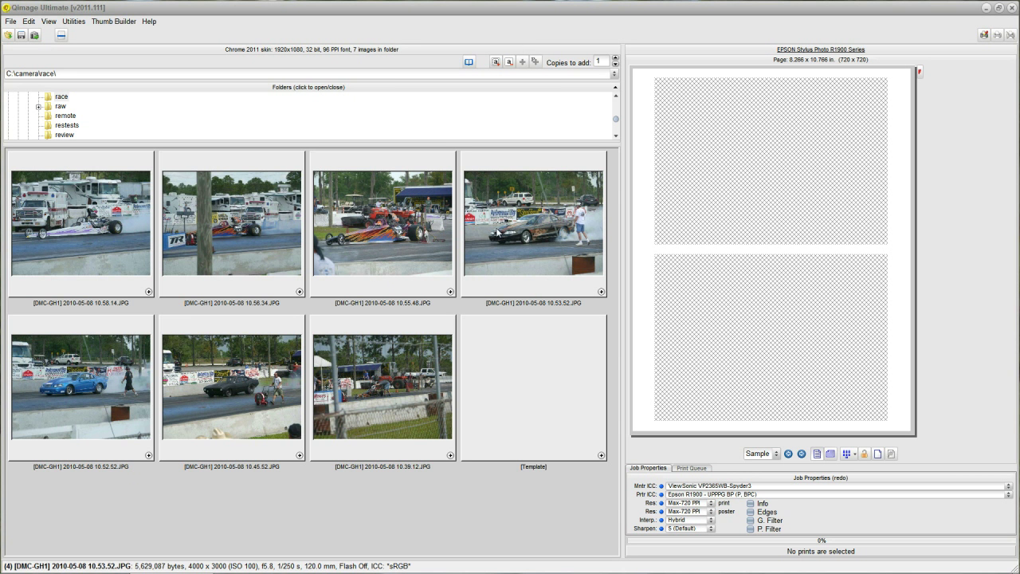
Step: Add the orange dragster photo 10.55.48 to the page at 5.00 x 7.00
left_click(401, 242)
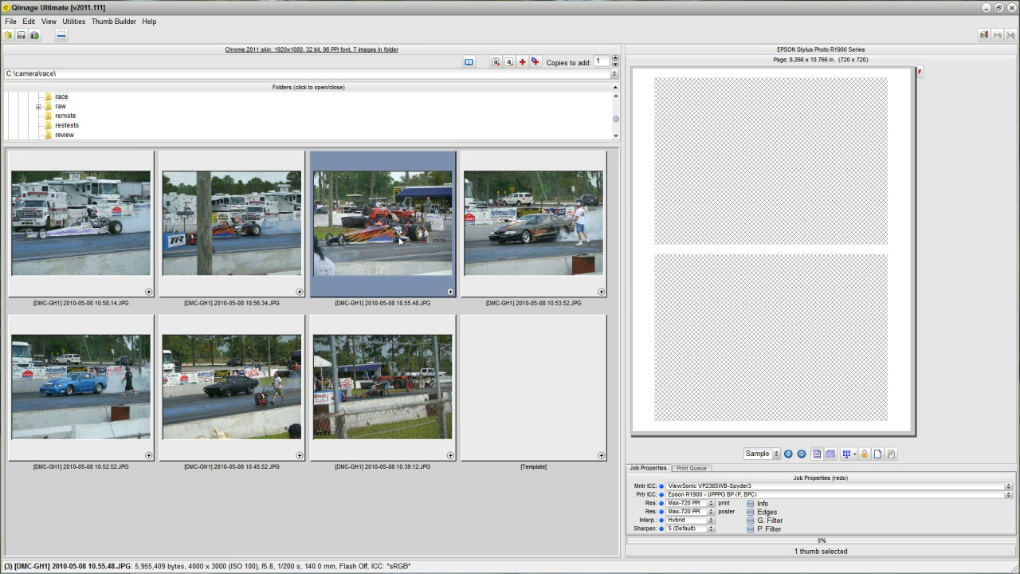
double_click(401, 242)
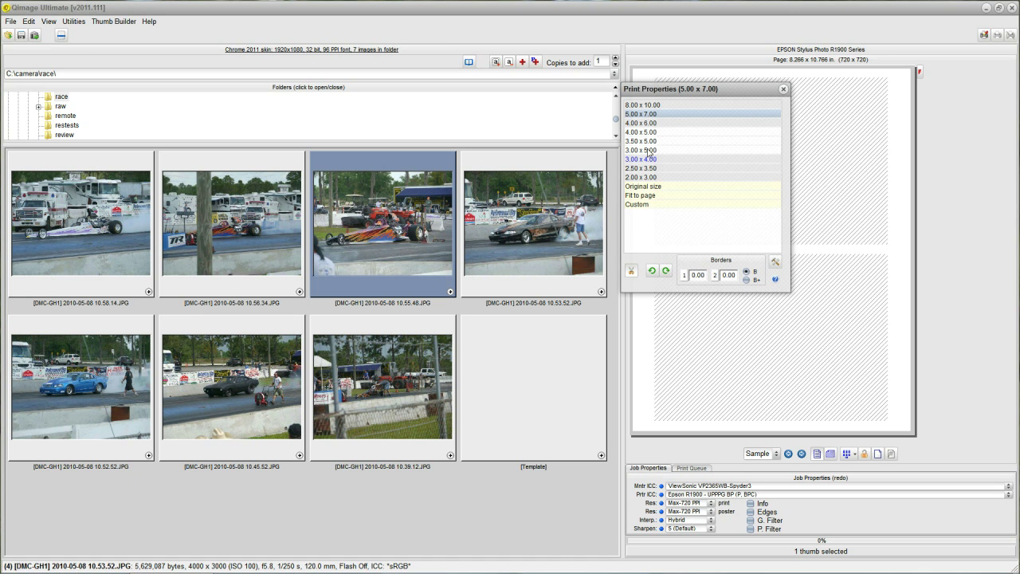
left_click(652, 115)
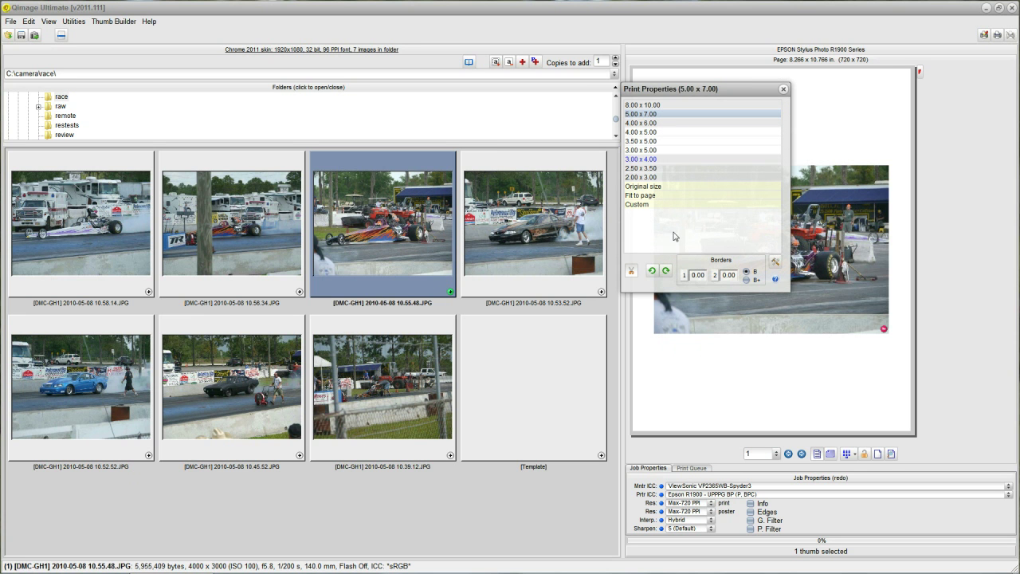
Step: Add race photos 10.45.52 and 10.58.14 at 2.00 x 3.00 each, then close Print Properties
left_click(232, 396)
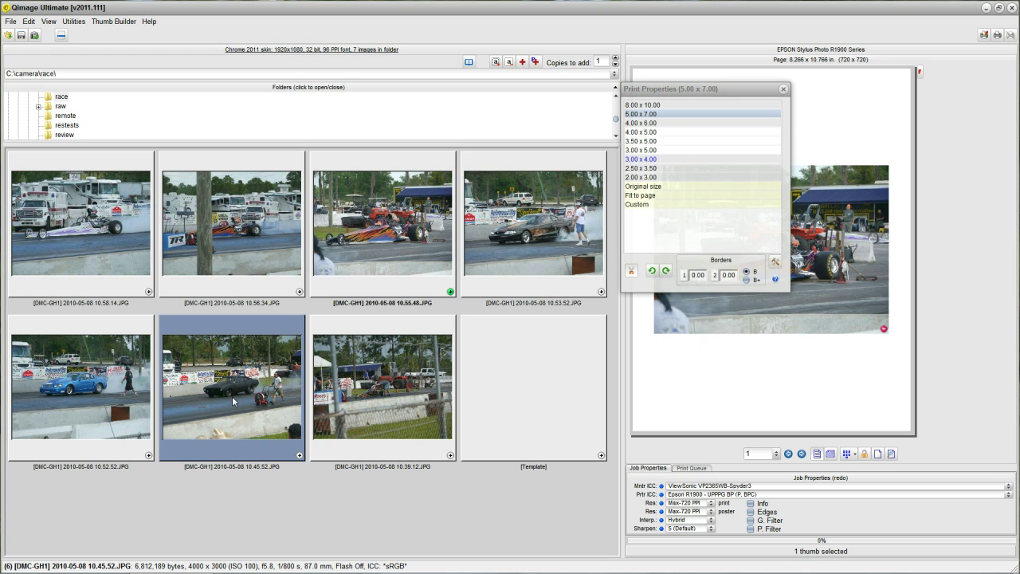
left_click(658, 177)
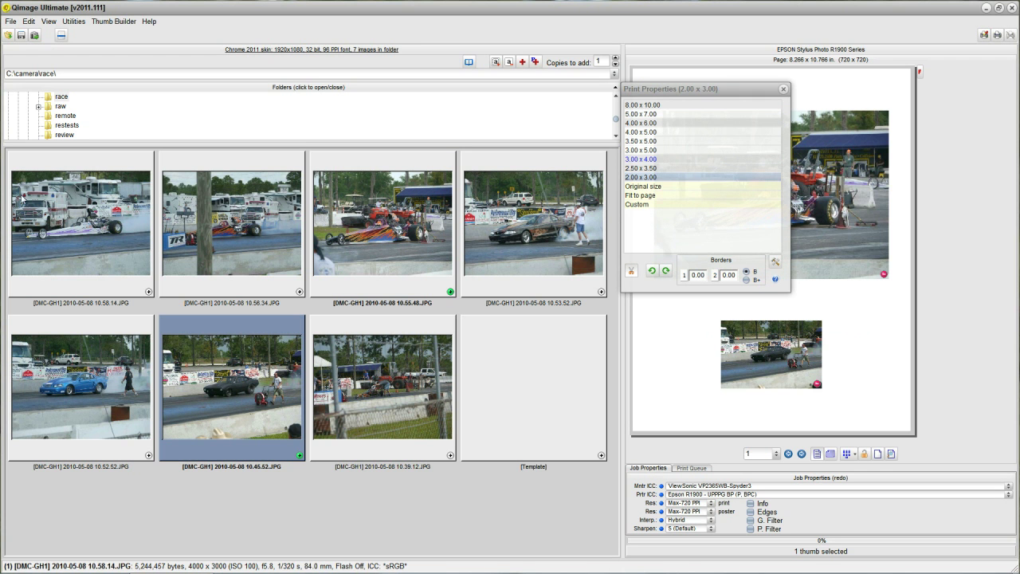
left_click(77, 218)
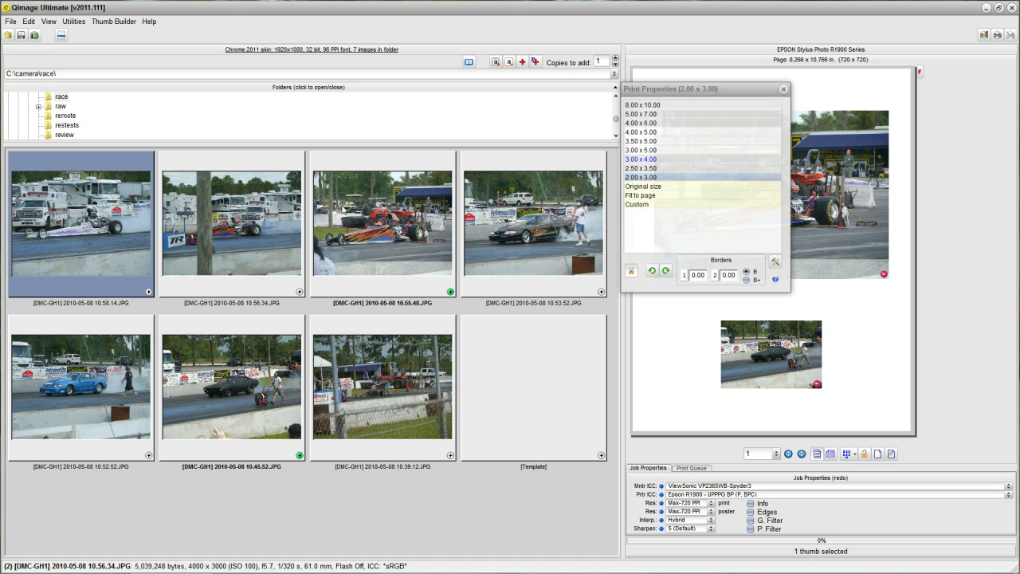
left_click(639, 178)
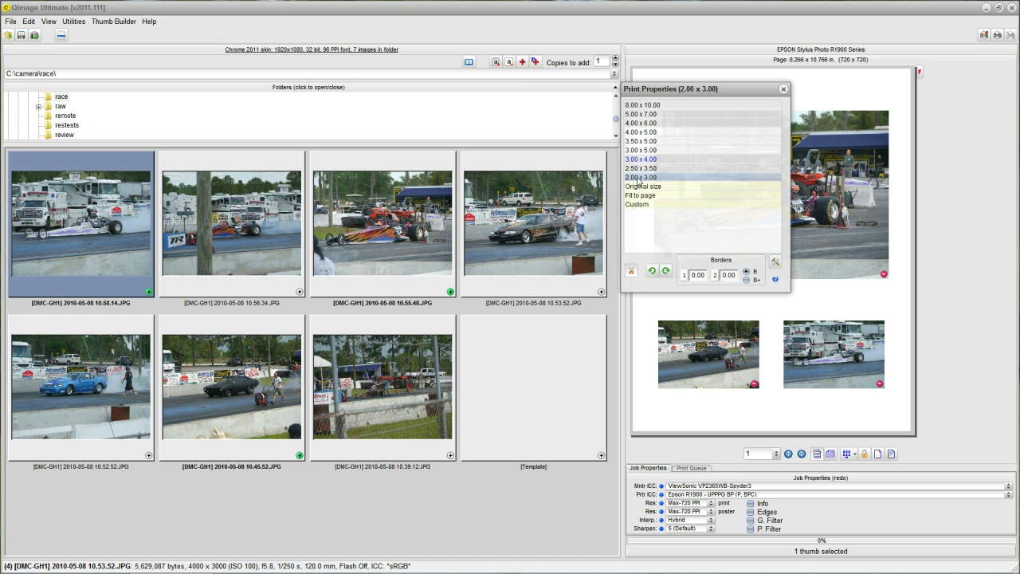
left_click(784, 90)
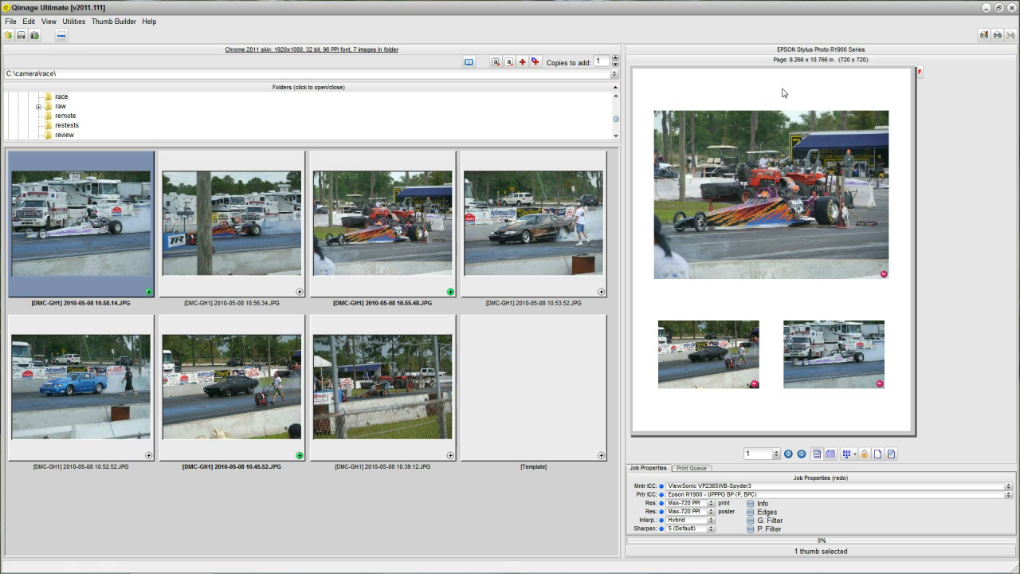
Step: In the Full Page Editor's Cropping settings, nudge the dragster print's crop slightly within the frame
left_click(892, 453)
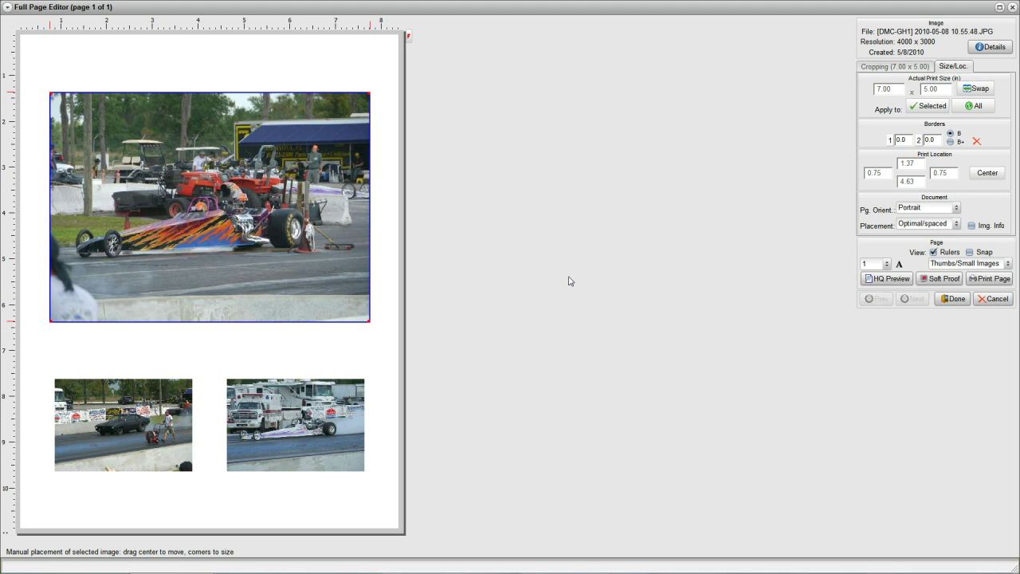
left_click(883, 70)
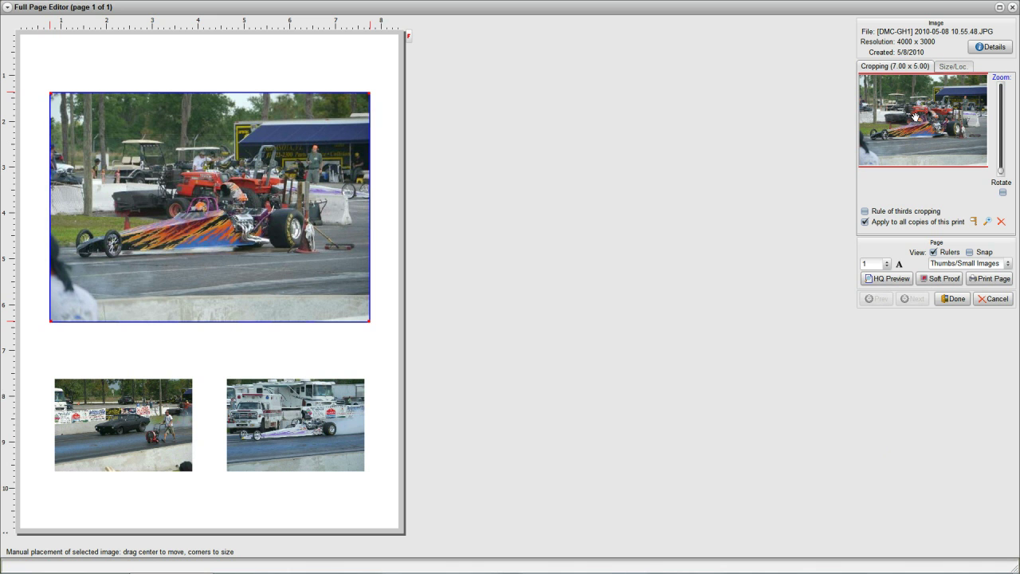
mouse_move(913, 116)
left_mouse_down()
mouse_move(922, 125)
mouse_move(916, 118)
left_mouse_up()
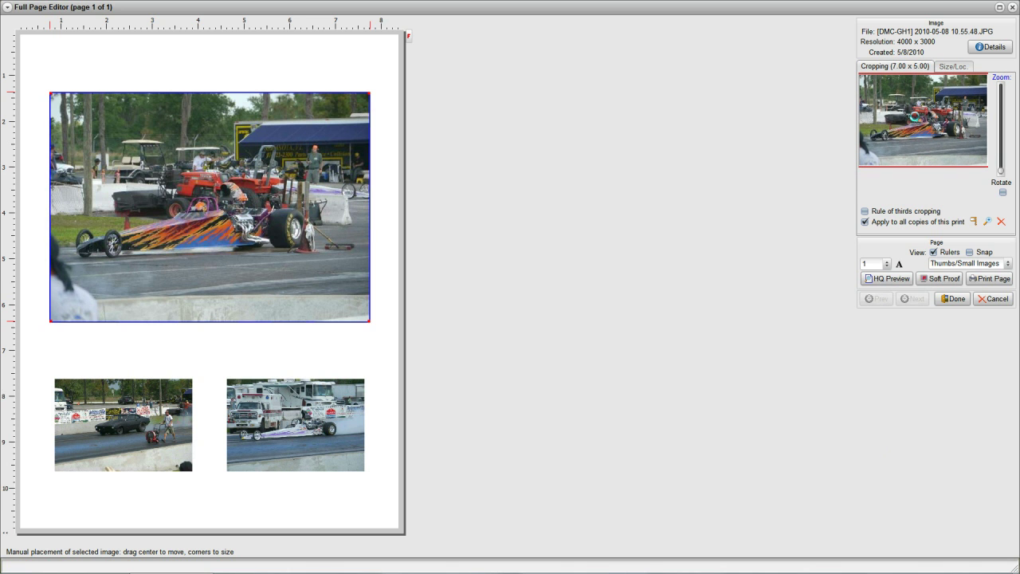
left_click(945, 68)
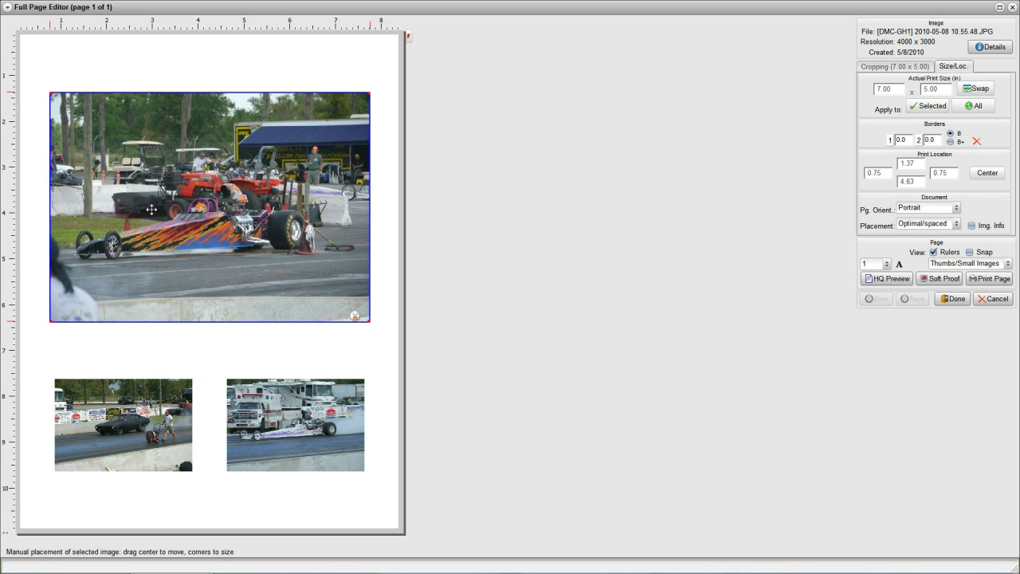
Step: Drag the 7x5 dragster print up and right to about 1.02 in left and 0.99 in top
left_click_drag(149, 199, 161, 181)
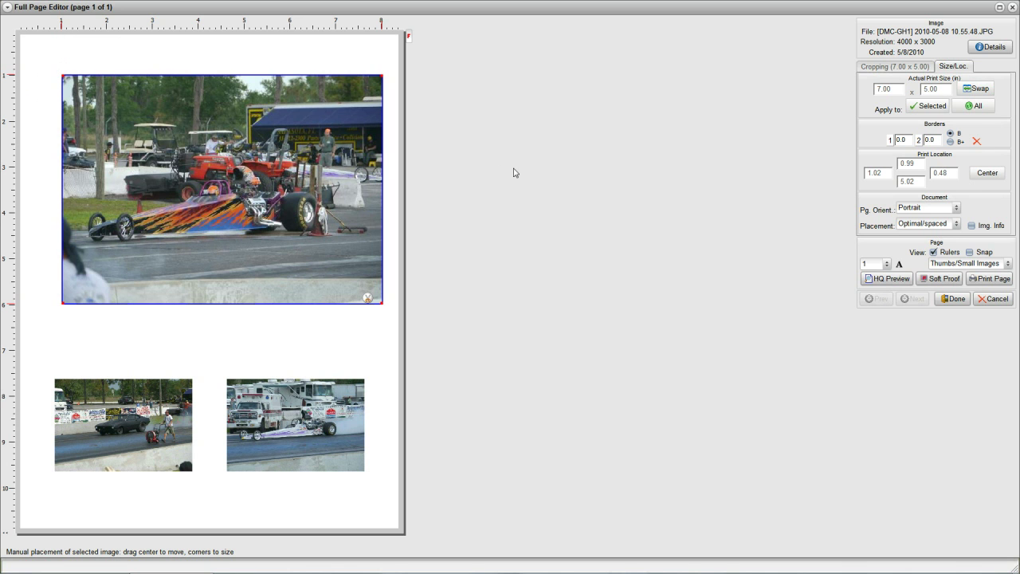
Step: Set the dragster print's Print Location left and top values to exactly 1 inch
double_click(886, 172)
type("1")
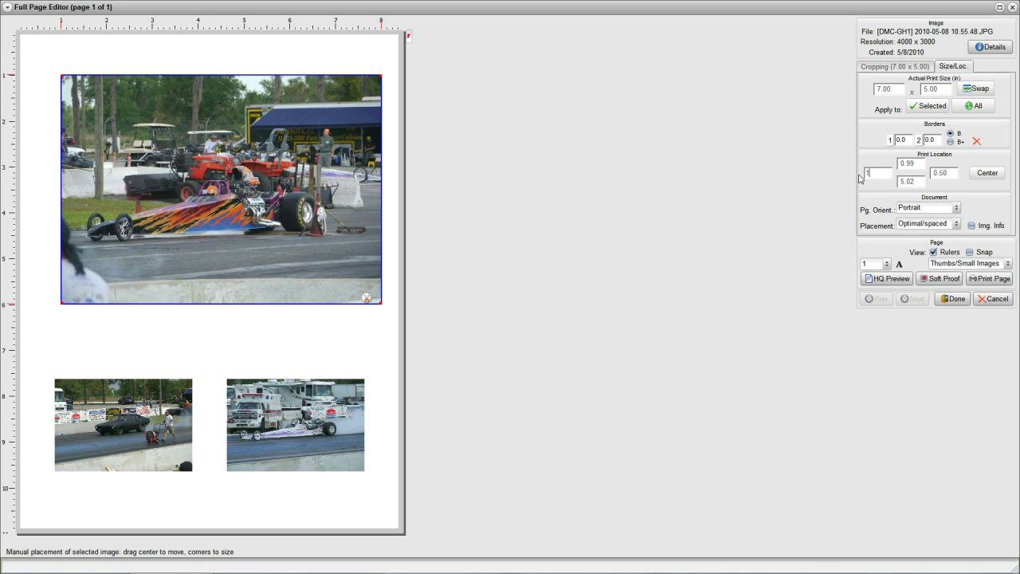
double_click(909, 163)
type("1")
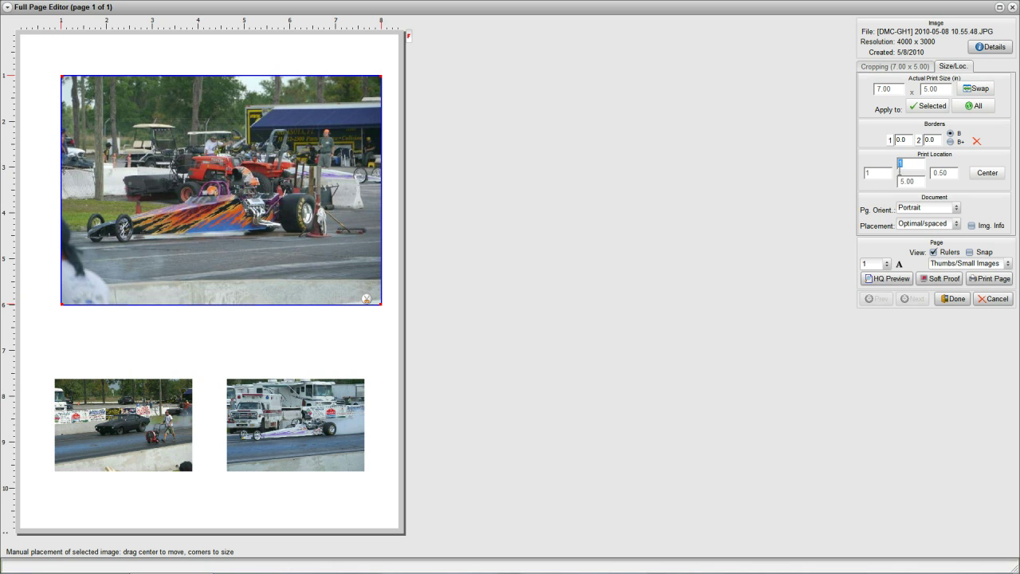
left_click(867, 173)
left_click(897, 165)
Step: Move race photo 10.45.52 up and align it 1.00 in from the left edge
left_click_drag(115, 427, 109, 403)
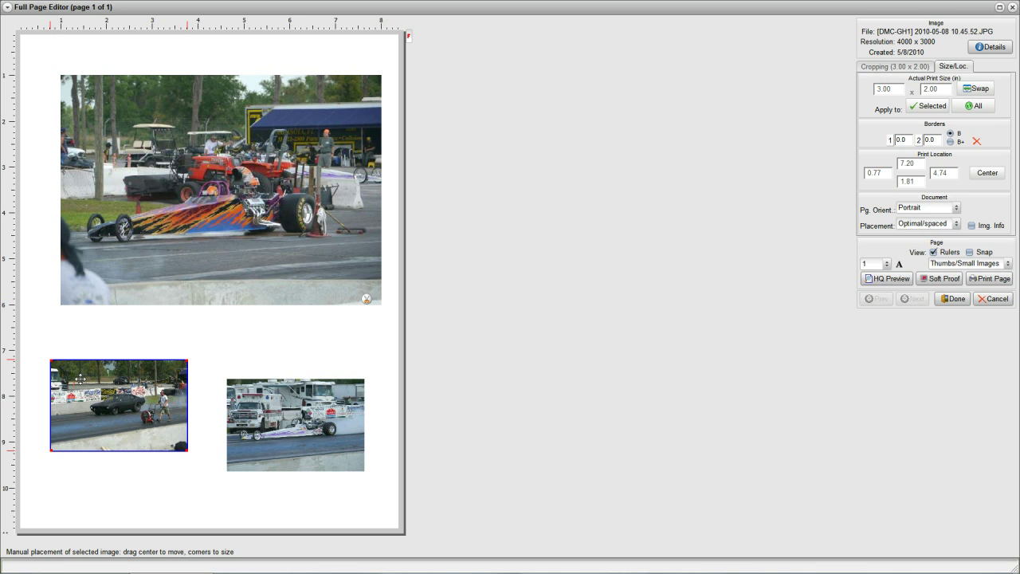
left_click(79, 379)
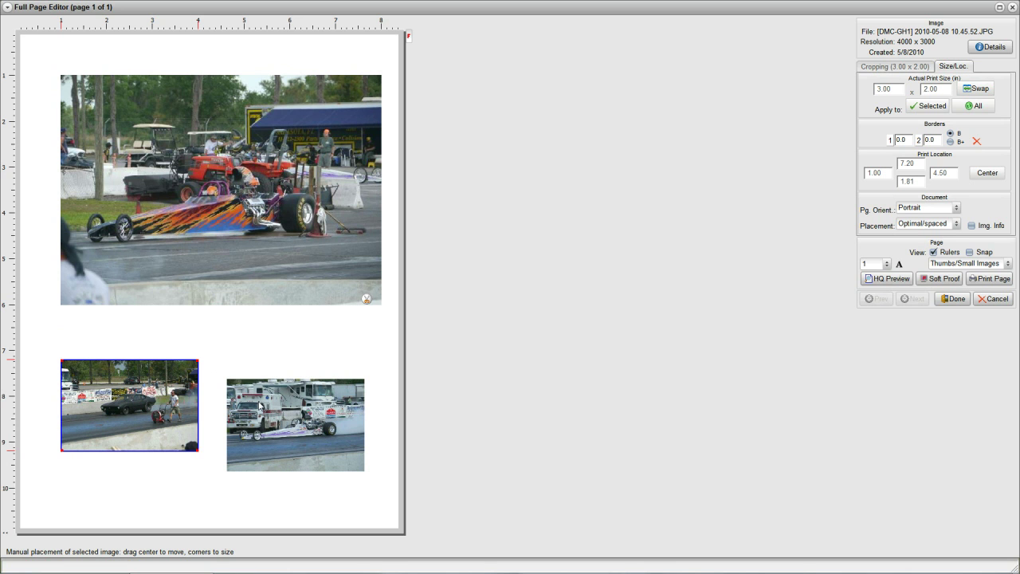
Step: Raise race photo 10.58.14 to 7.20 in top and shift it right toward the edge
left_click(259, 406)
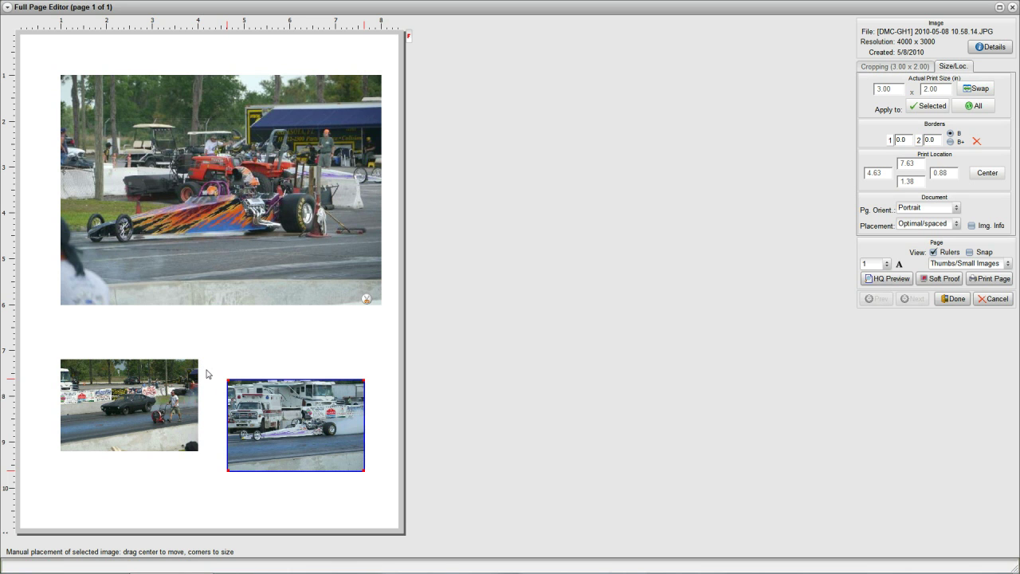
key("Up")
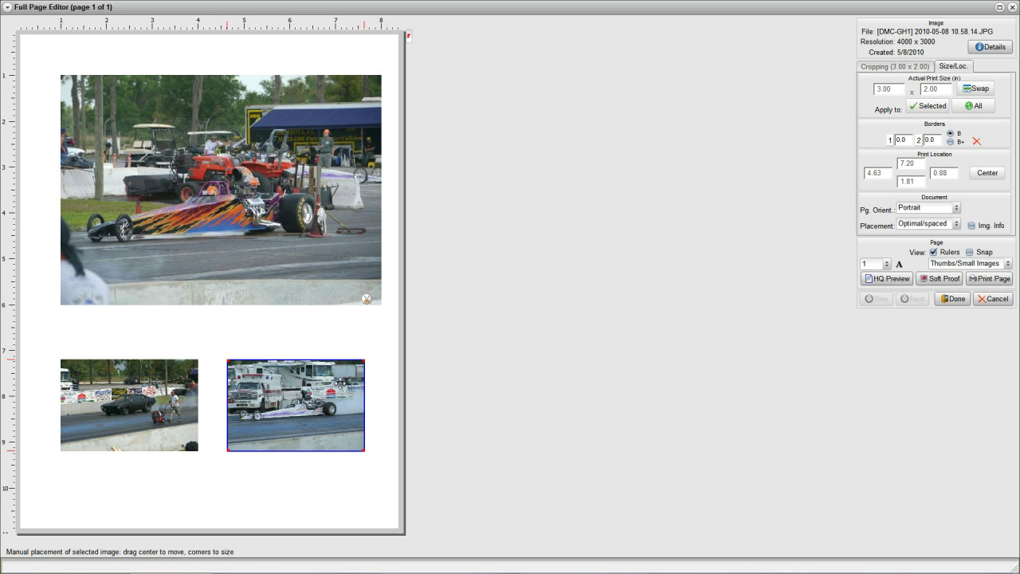
left_click_drag(318, 372, 335, 371)
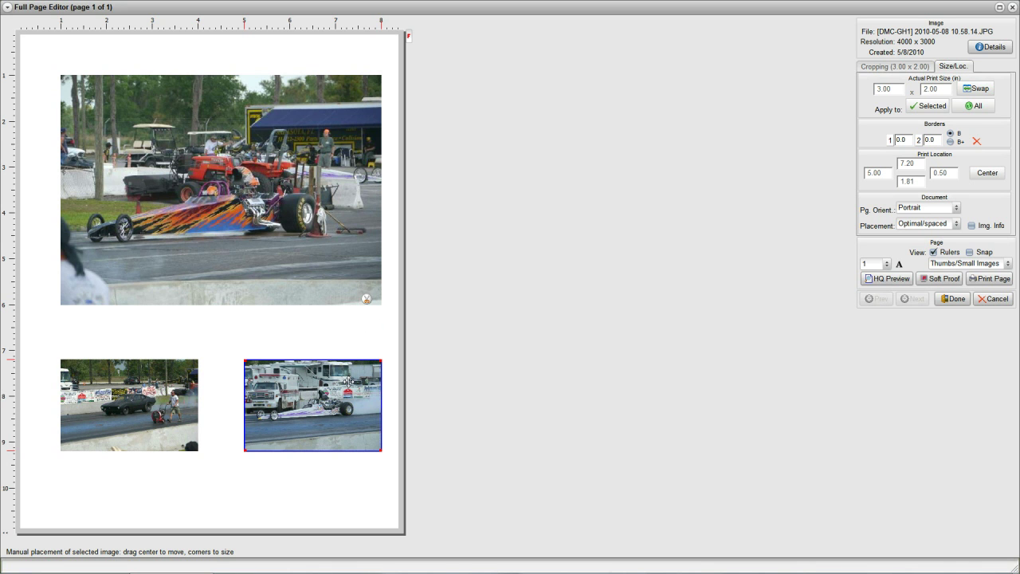
Step: Move both 2x3 prints up to 6.00 in from the top, beneath the dragster print
left_click_drag(348, 382, 276, 319)
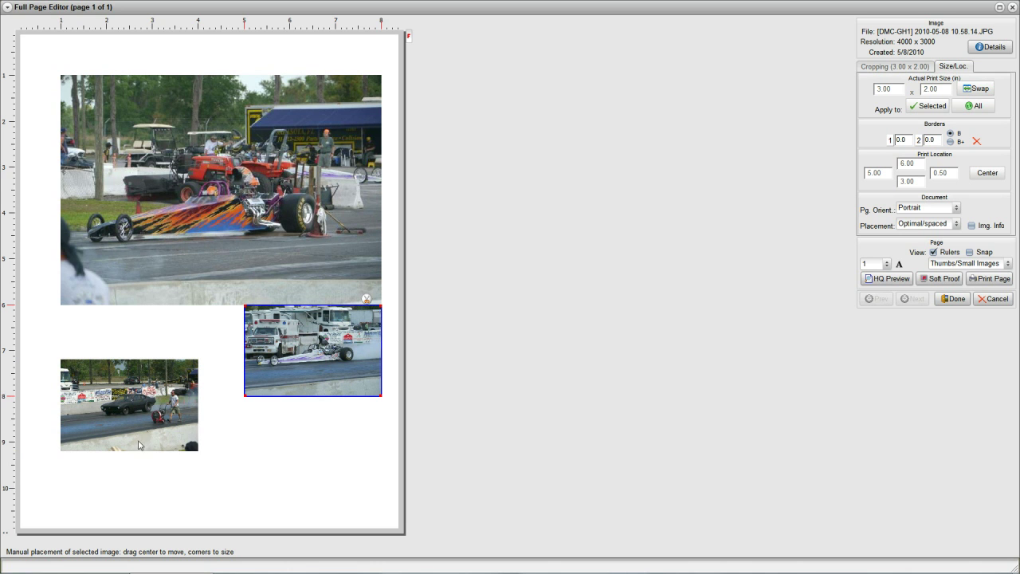
left_click(127, 392)
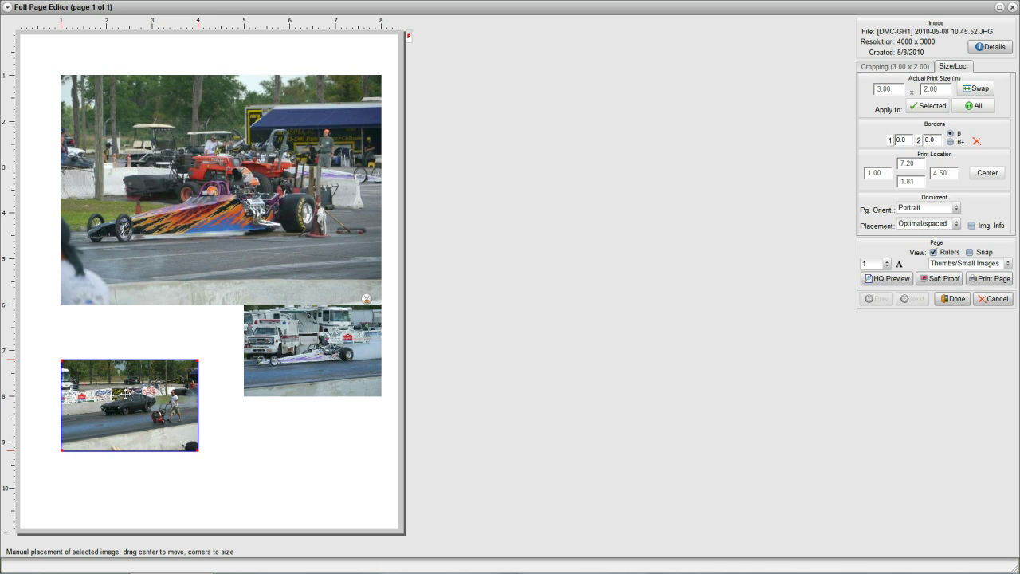
left_click_drag(126, 393, 125, 393)
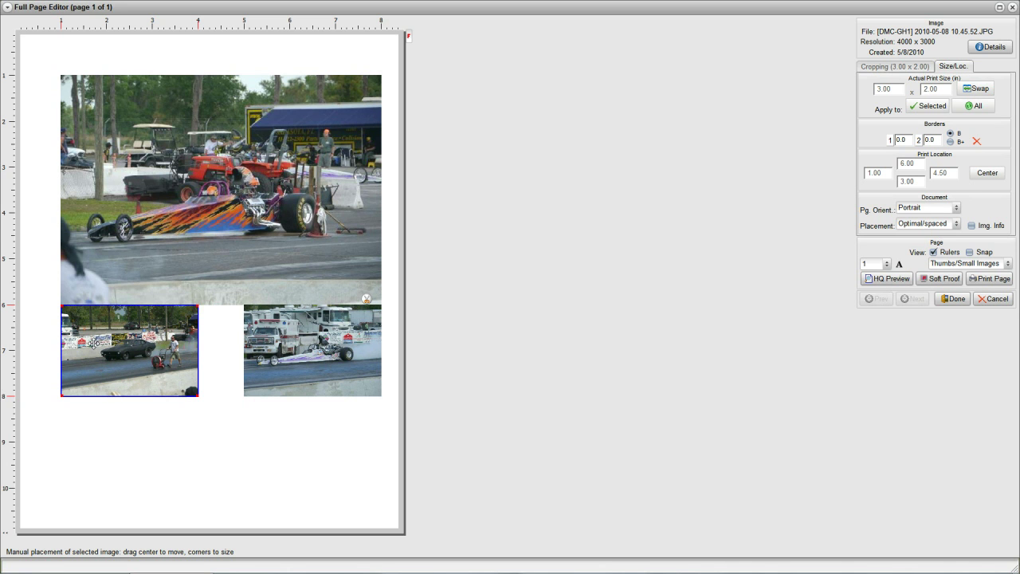
Step: Inset the small prints to 1.25 in left and 0.75 in right respectively
left_click_drag(94, 343, 98, 343)
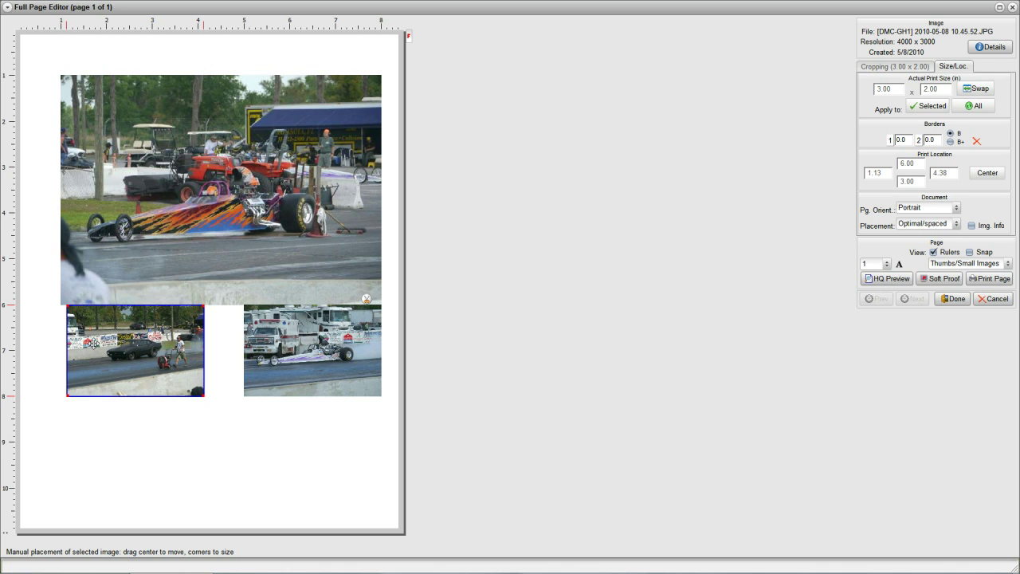
key("Right")
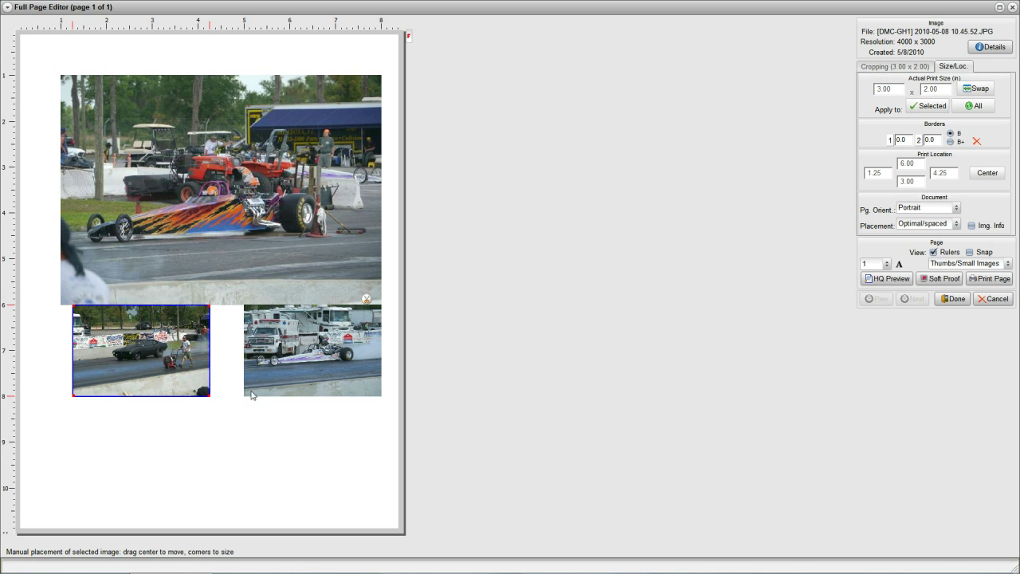
left_click(287, 341)
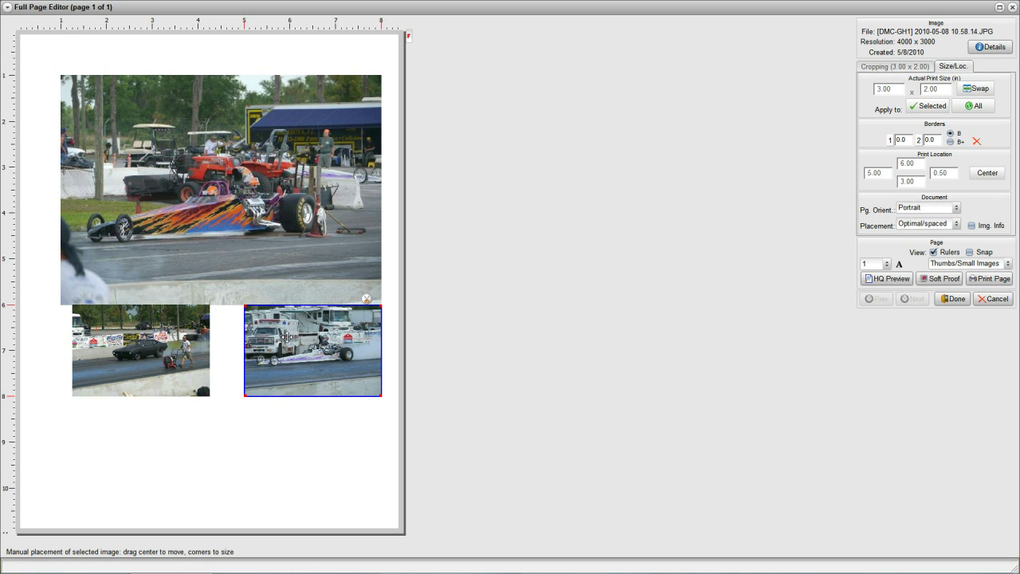
key("Left")
key("Left")
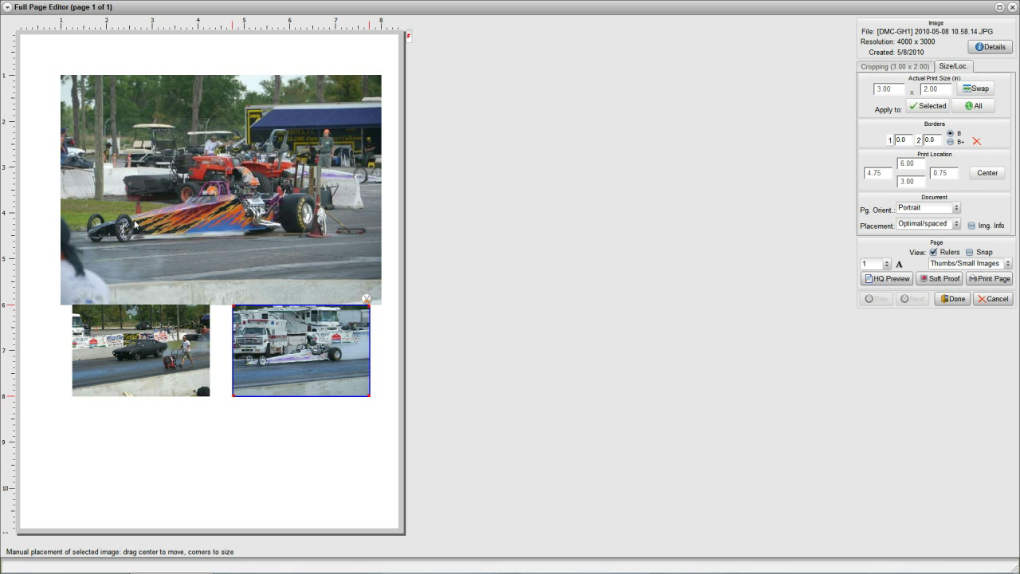
left_click(179, 335)
left_click(201, 280)
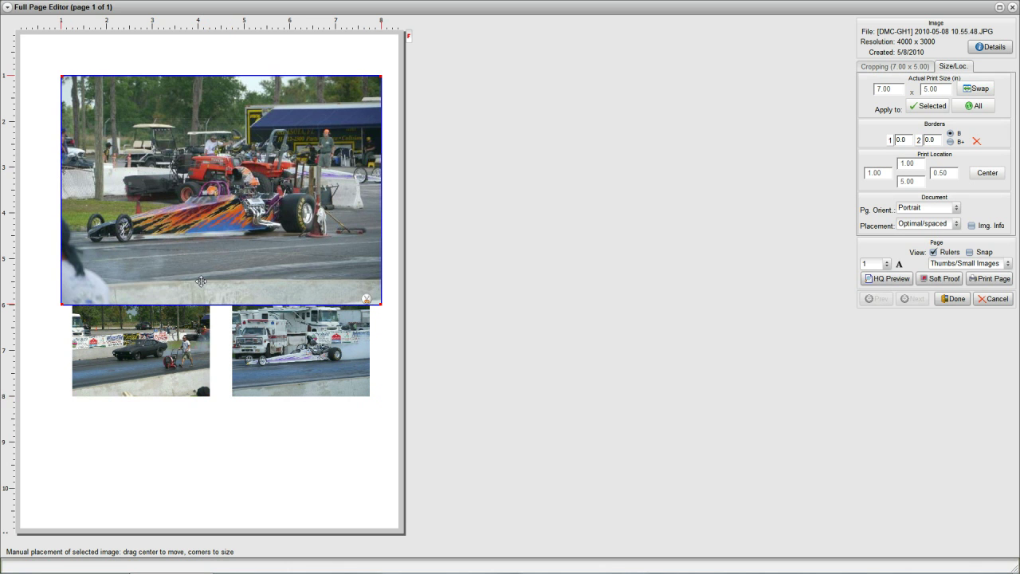
left_click(184, 342)
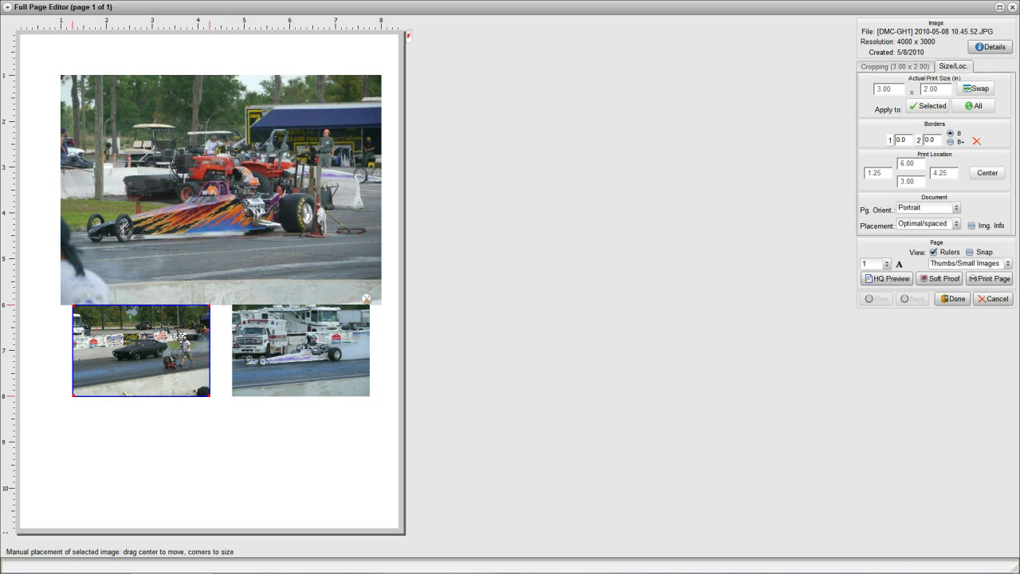